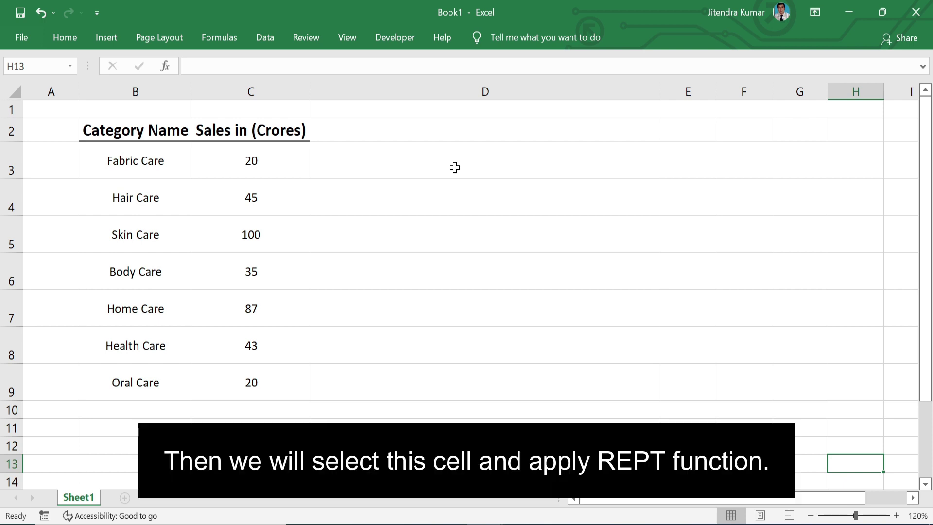
Enter =REPT("|",C3) in D3 to repeat a bar by Fabric Care's sales.
click(455, 167)
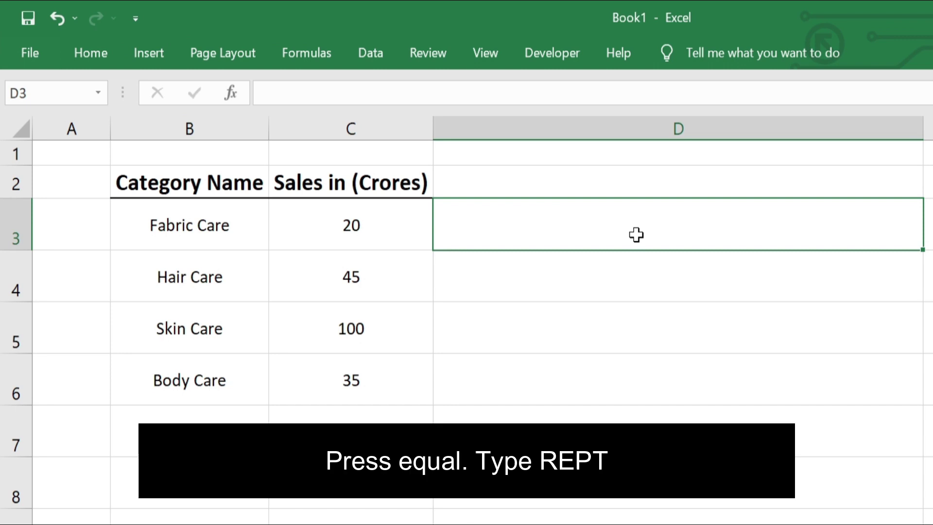
text(=)
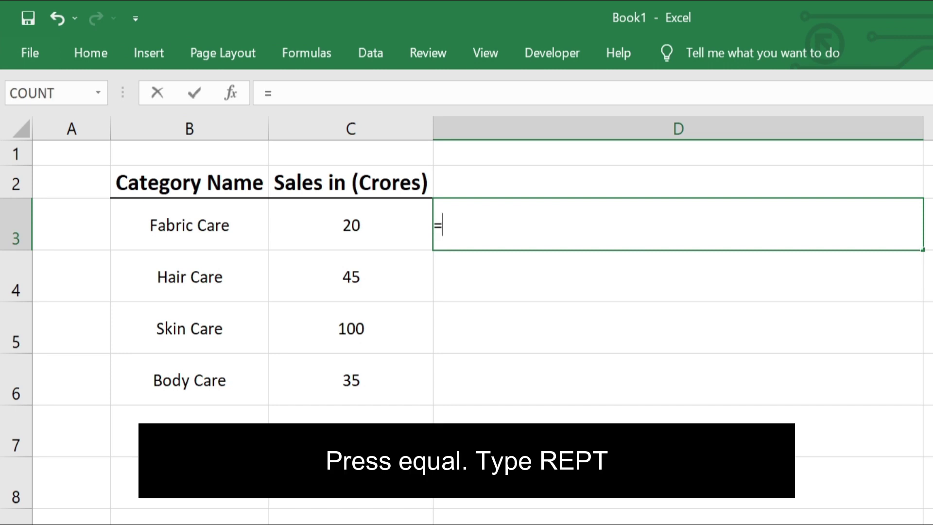
text(re)
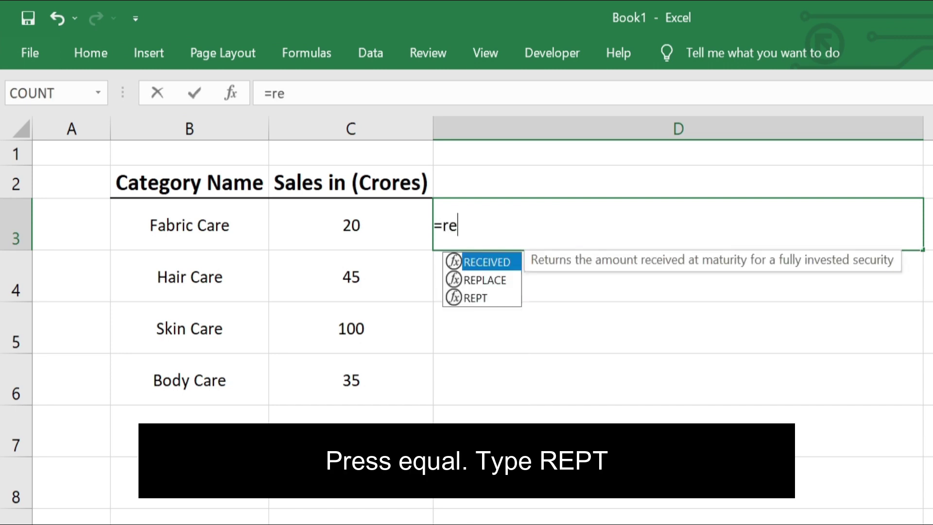
text(p)
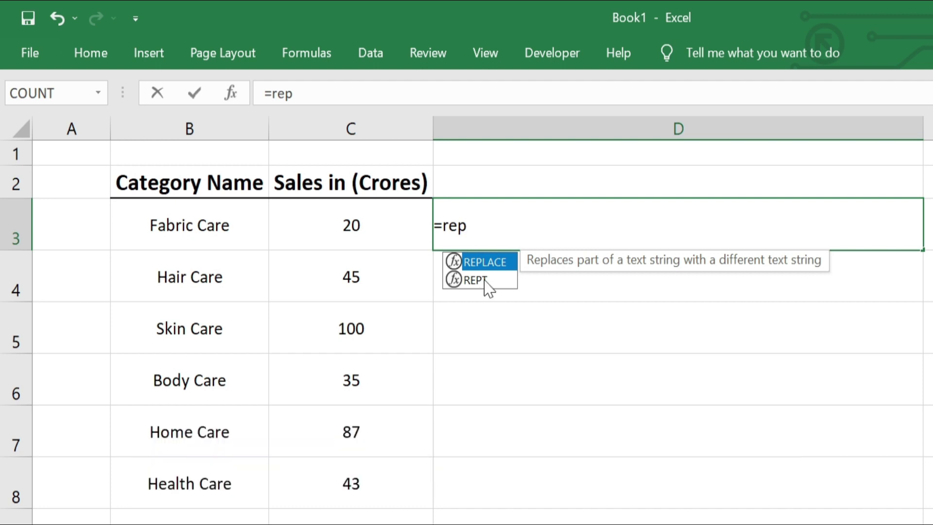
double_click(486, 281)
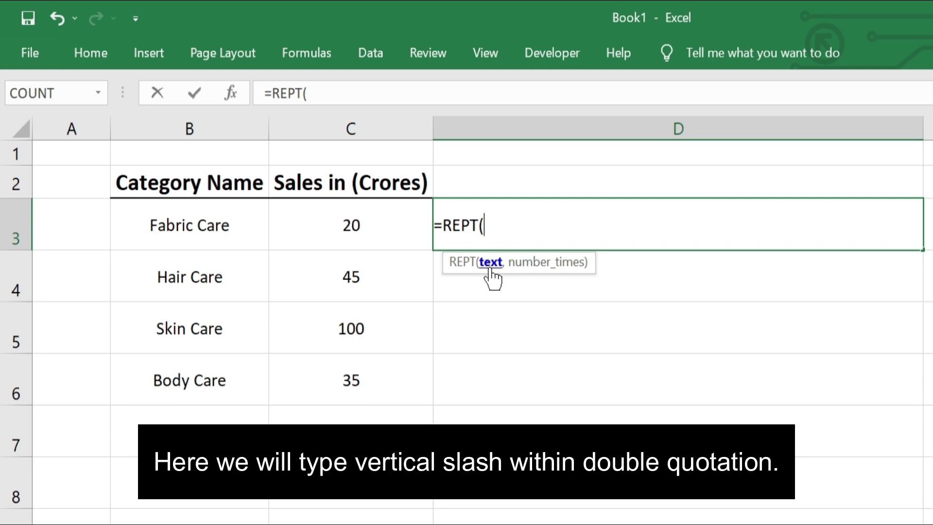
text("|")
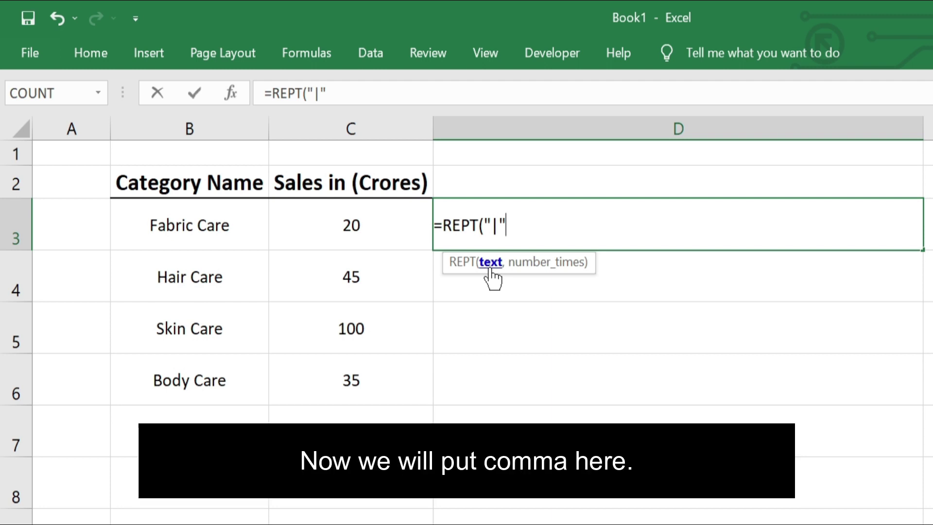
text(,)
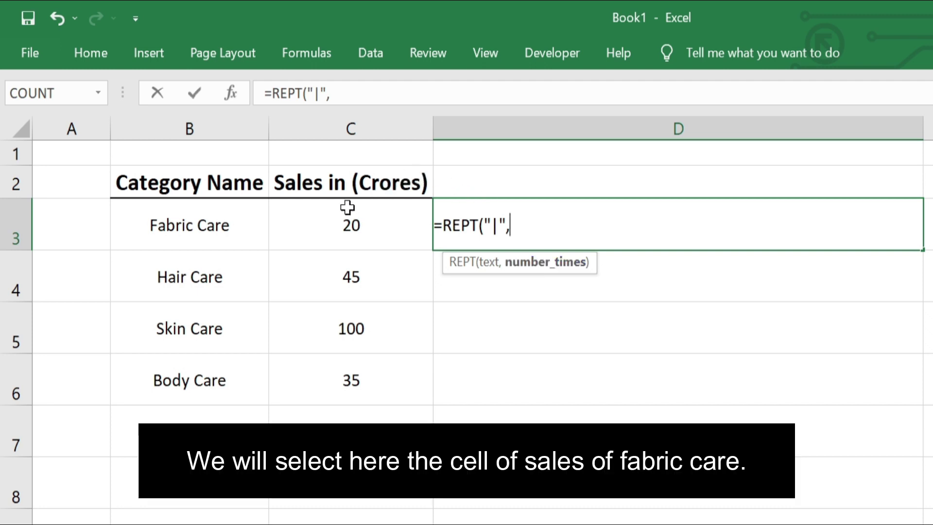
click(319, 223)
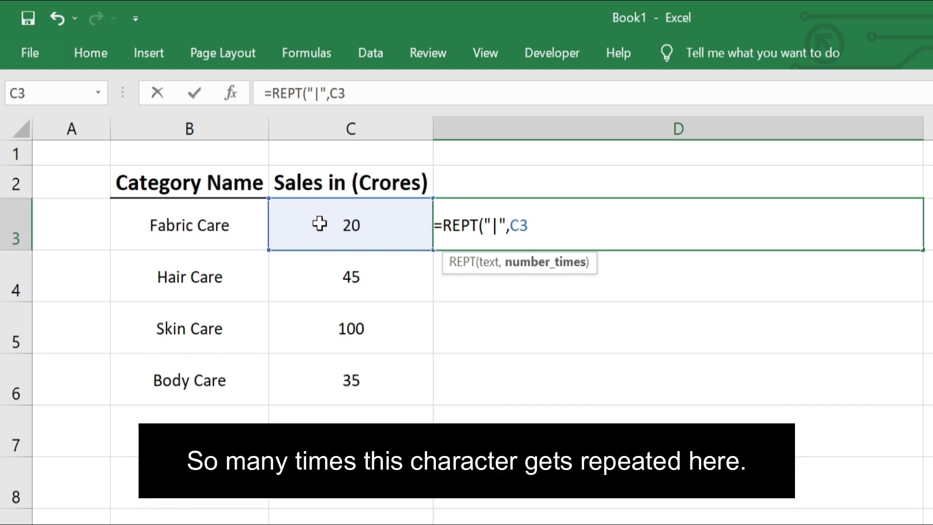
text())
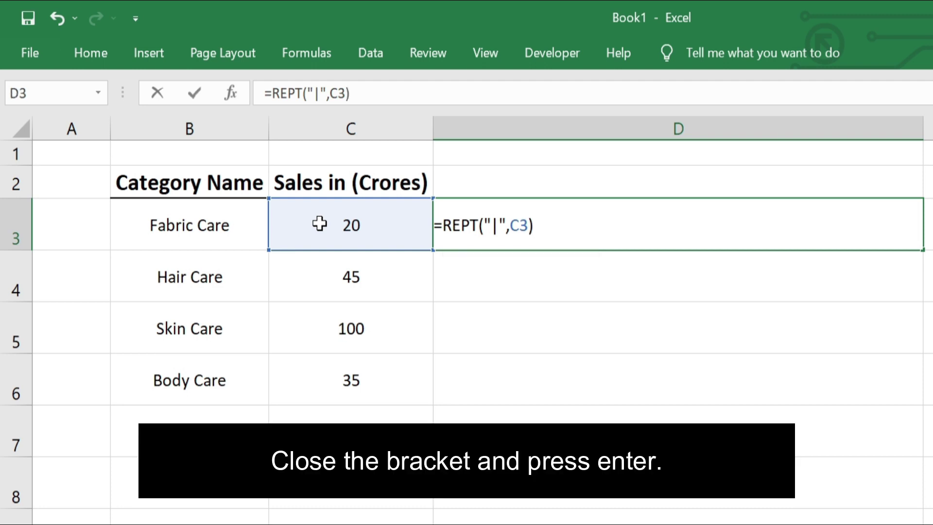
key(Return)
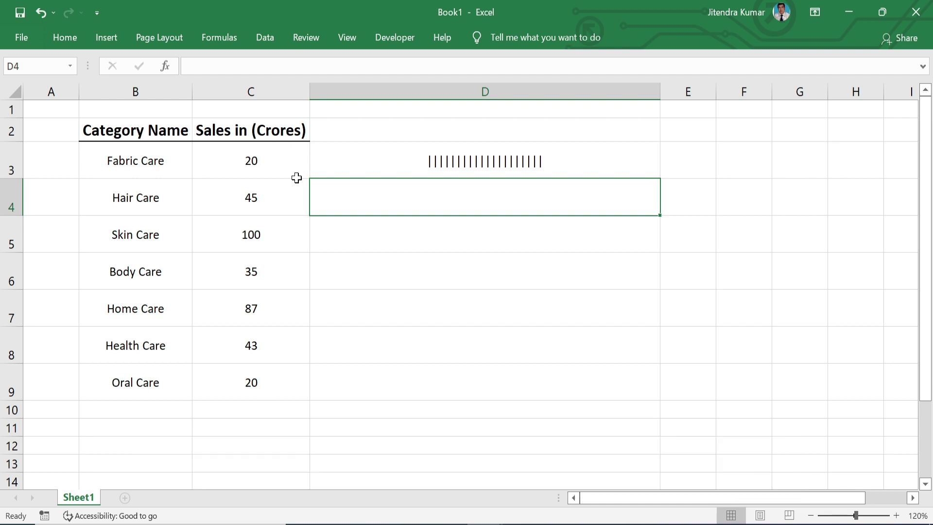
Format D3's bars at font size 28 in the Stencil font.
click(376, 154)
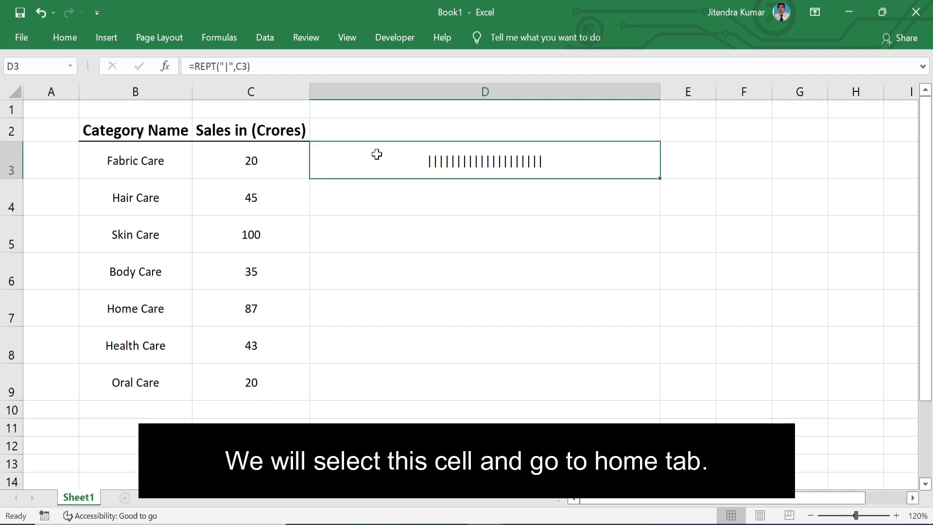
click(71, 39)
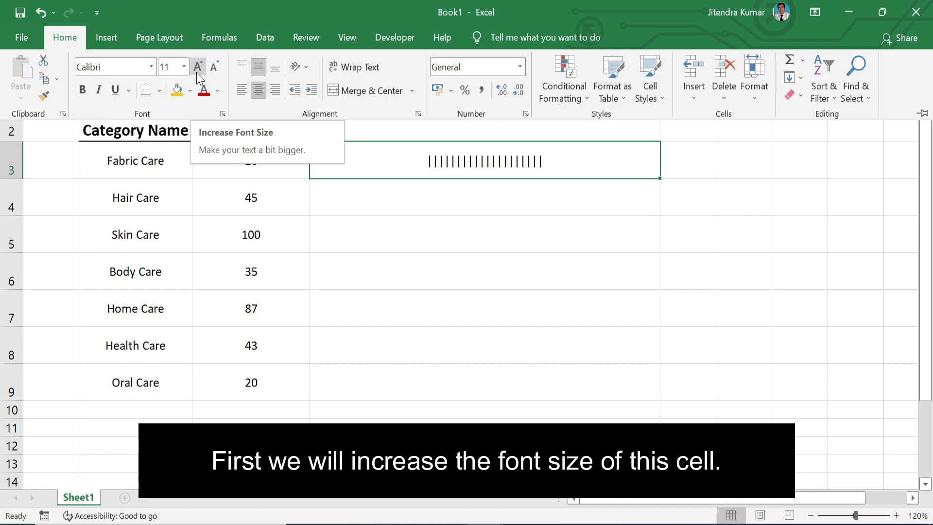
click(183, 67)
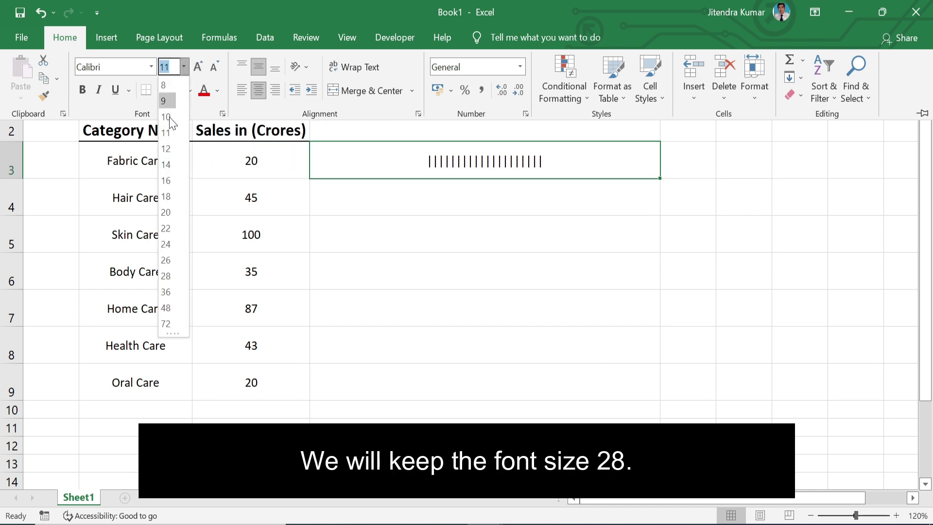
click(166, 276)
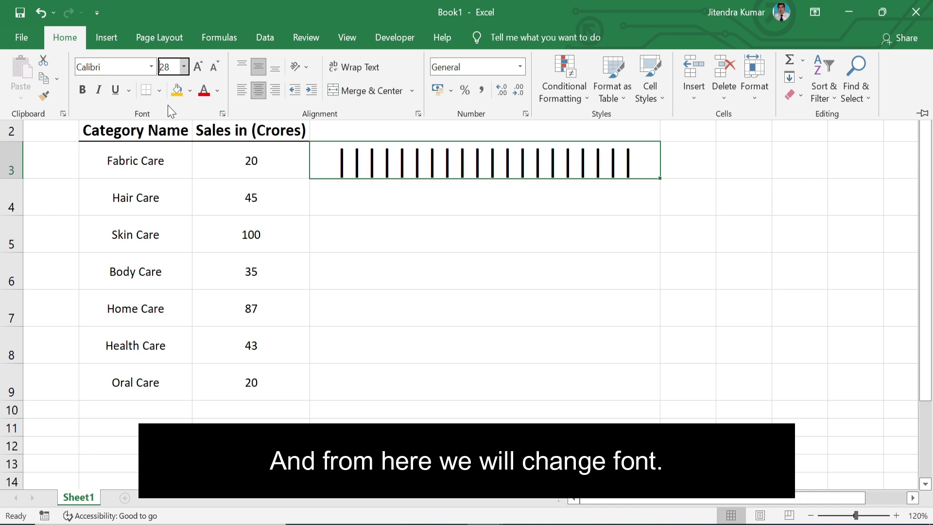
click(151, 66)
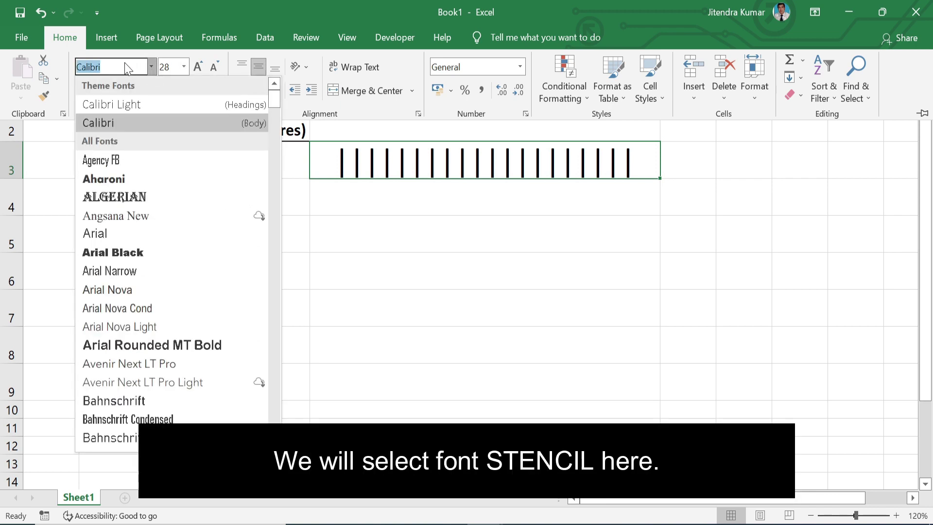
click(127, 68)
key(BackSpace)
key(BackSpace)
key(BackSpace)
key(BackSpace)
key(BackSpace)
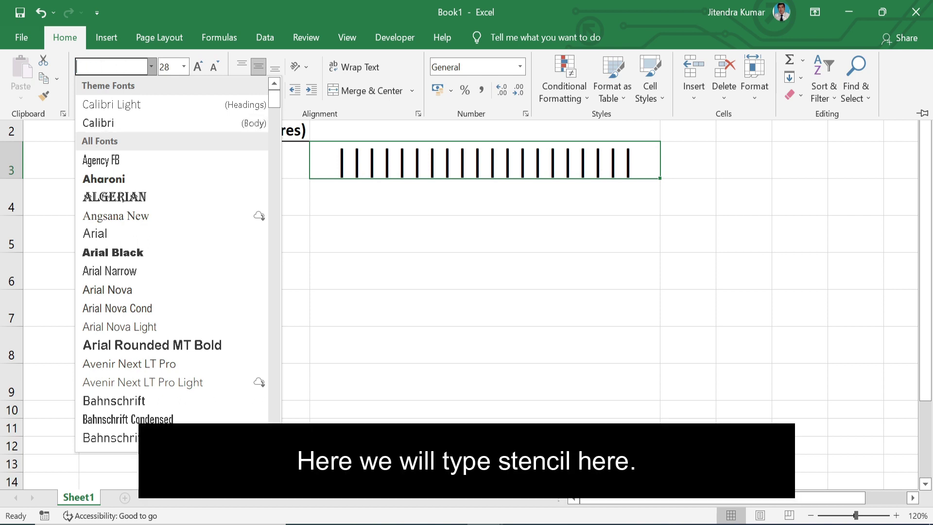
text(Stencil)
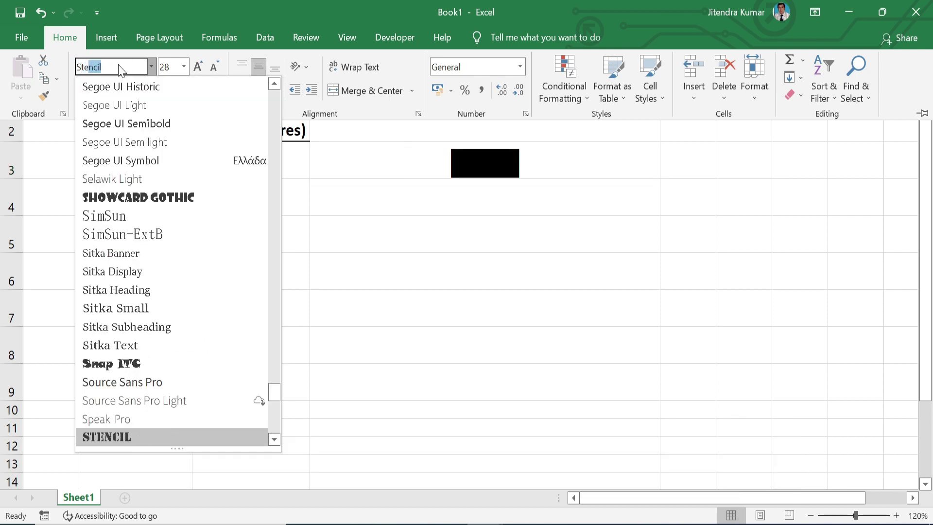
key(Return)
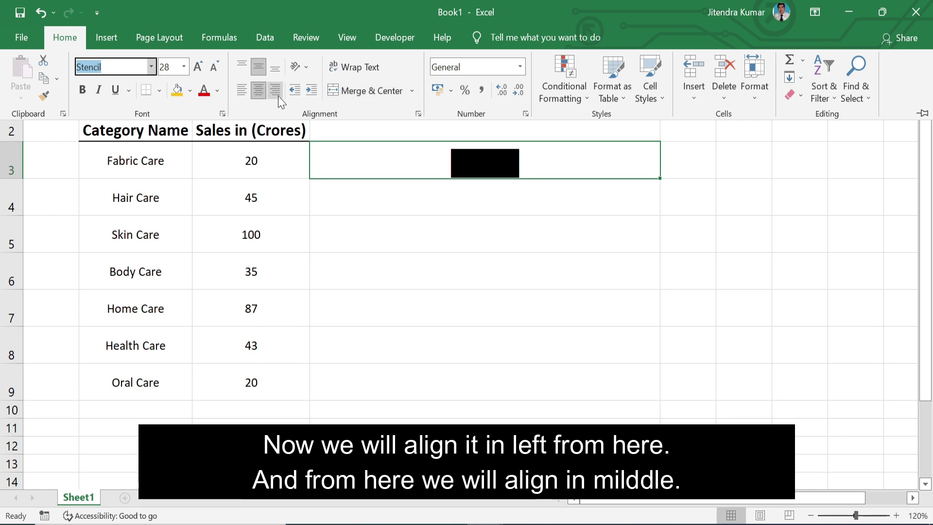
Align the D3 bar left and middle-align it vertically.
click(245, 95)
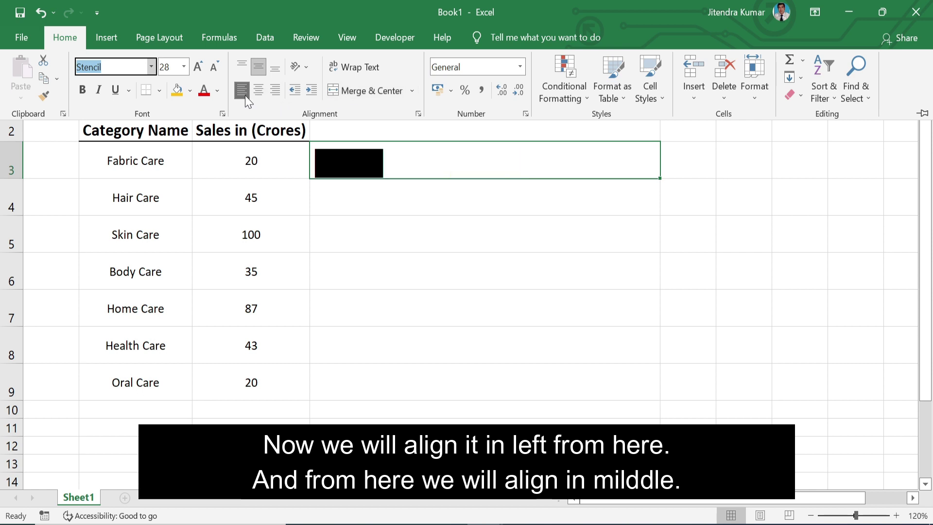
click(257, 72)
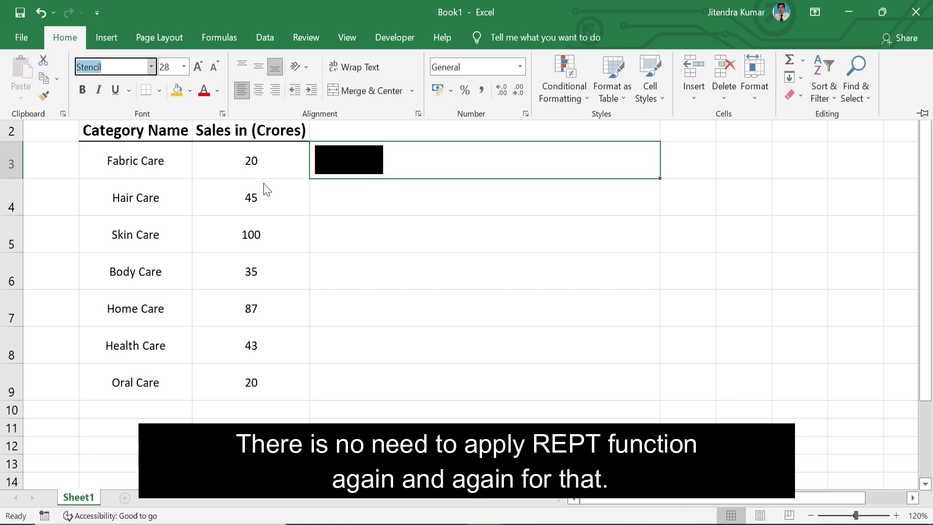
Fill the bar formula from D3 down to D9 and title D2 'Chart'.
click(616, 166)
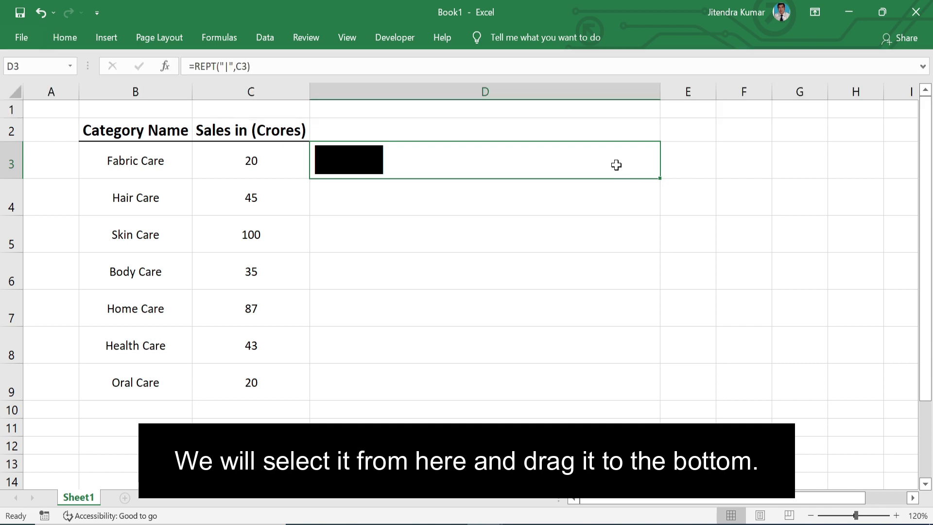
drag(661, 180, 667, 410)
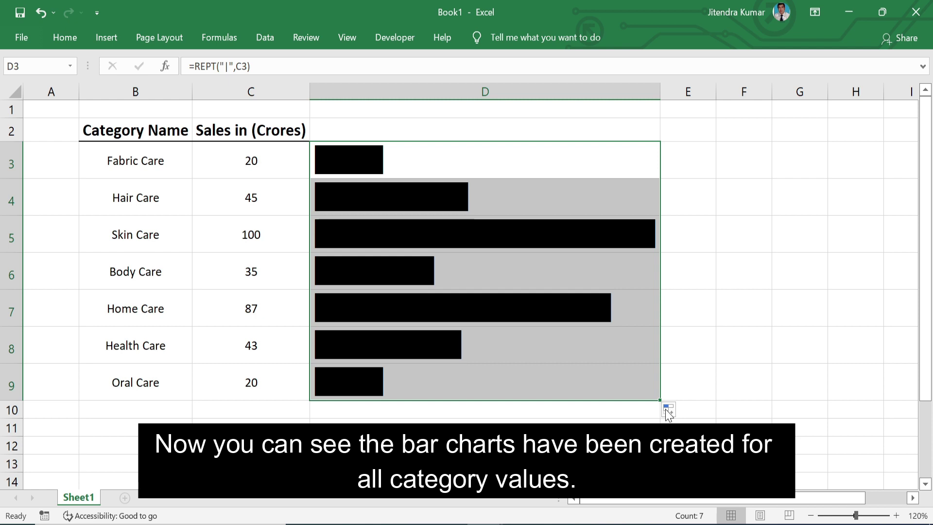
click(556, 130)
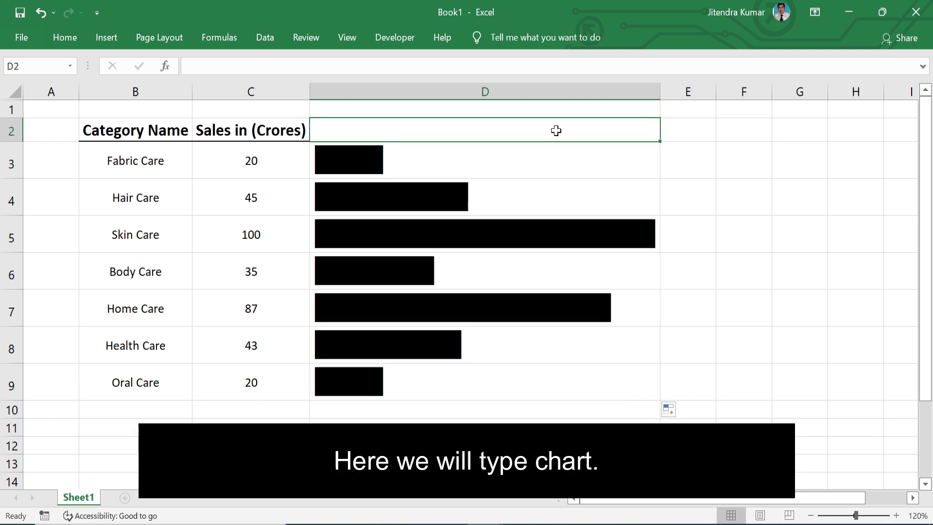
text(Chart)
key(Return)
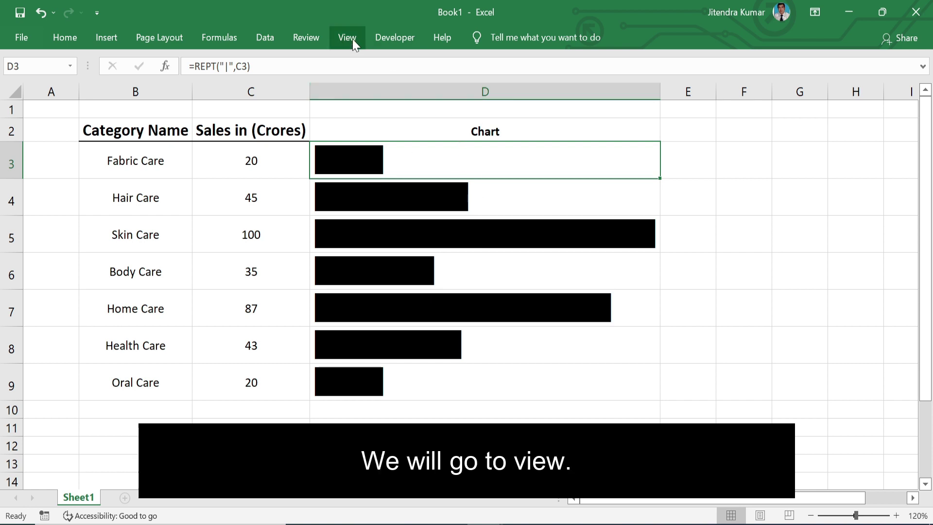
Switch off worksheet gridlines, then select the bar cells D3:D9.
click(348, 39)
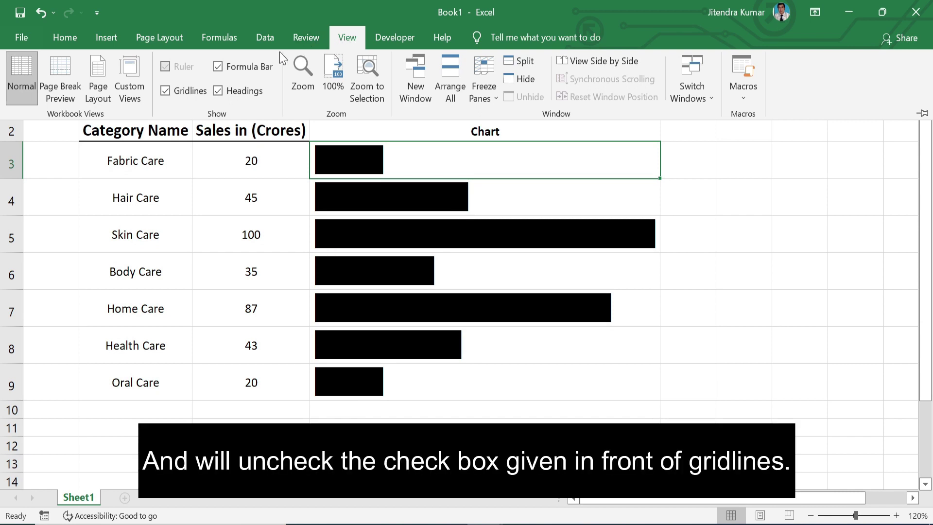
click(165, 91)
click(778, 359)
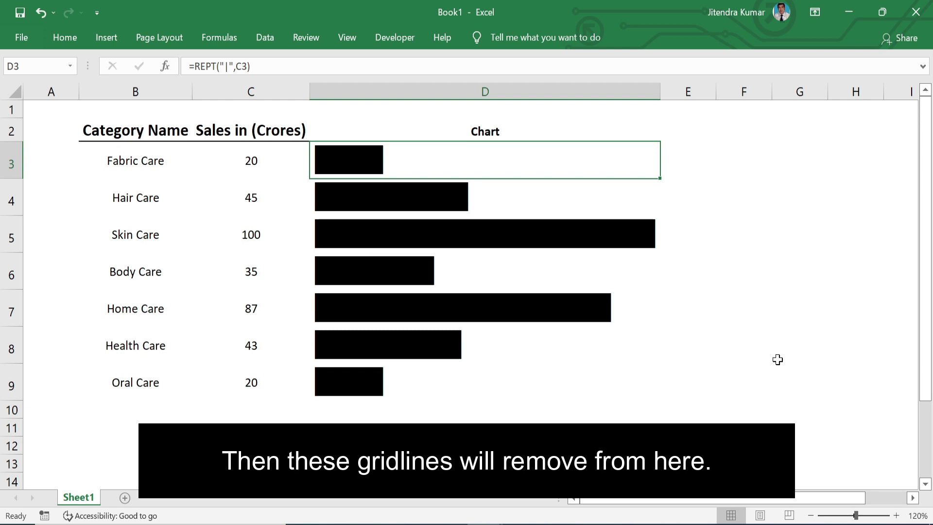
drag(416, 147, 424, 374)
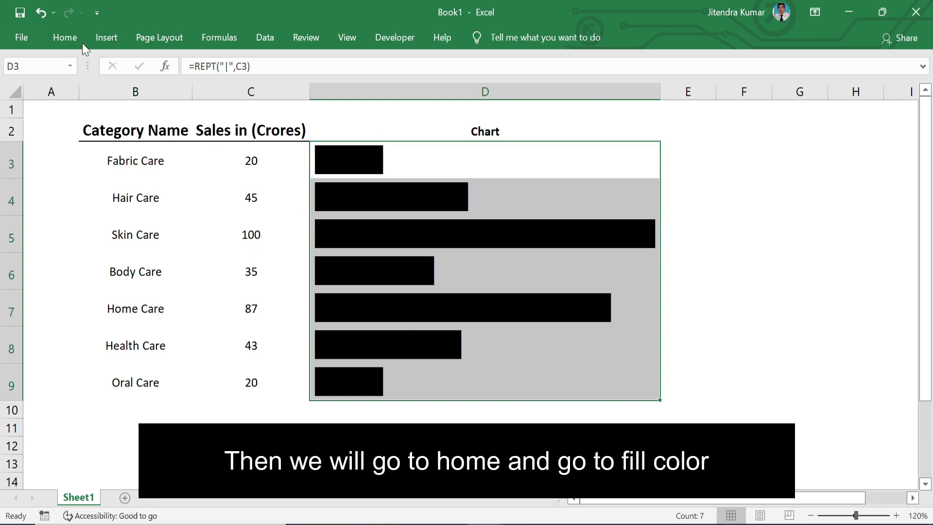
Apply a gold fill colour to D3:D9, then deselect to view it.
click(78, 44)
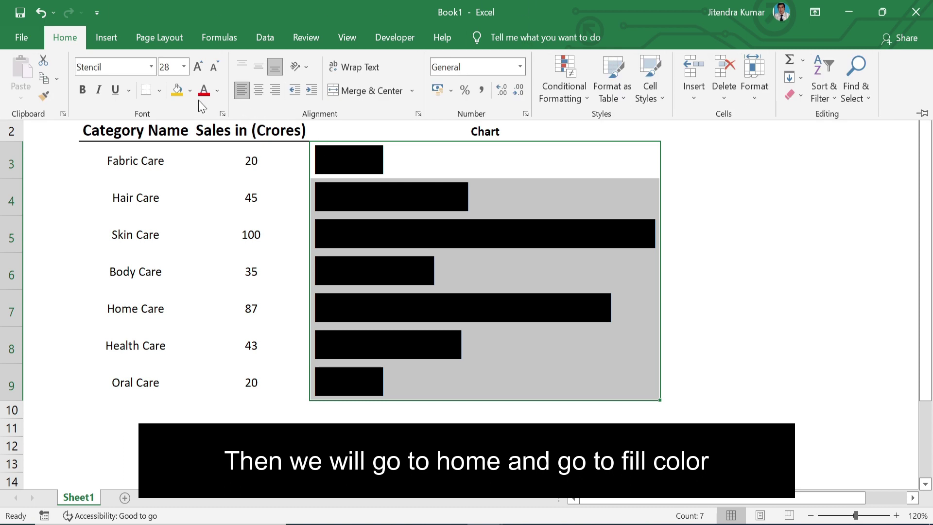
click(190, 91)
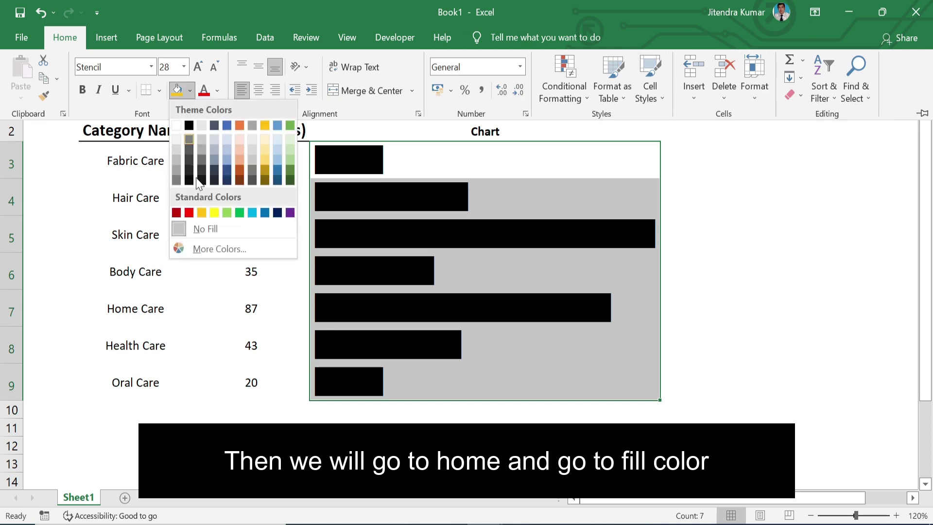
click(202, 213)
click(805, 387)
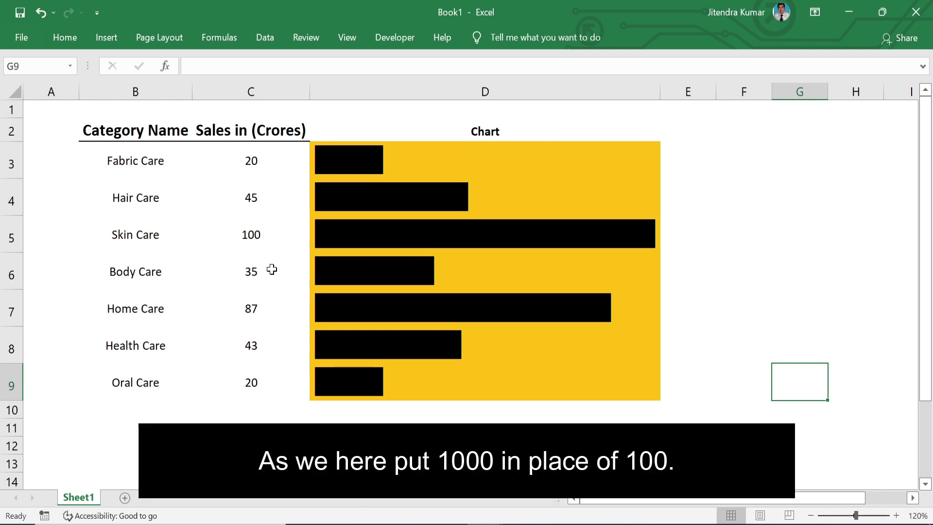
click(251, 237)
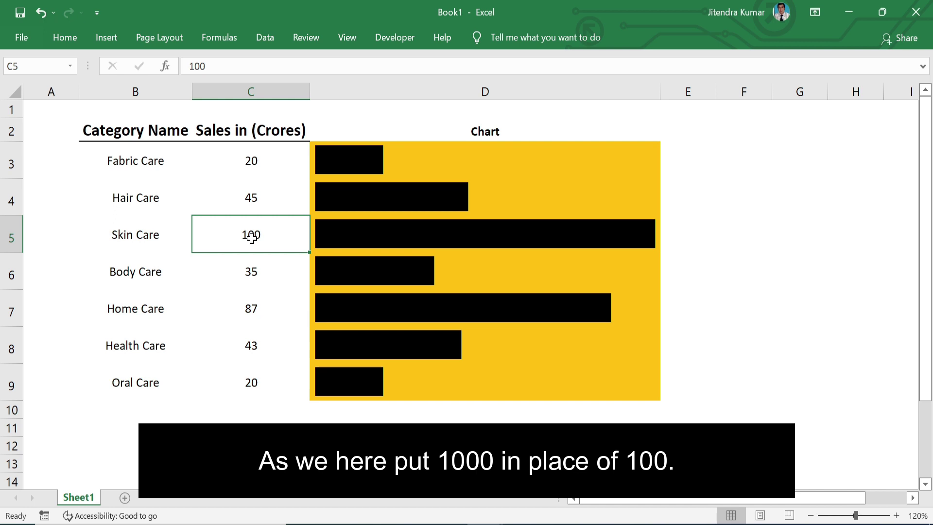
text(10)
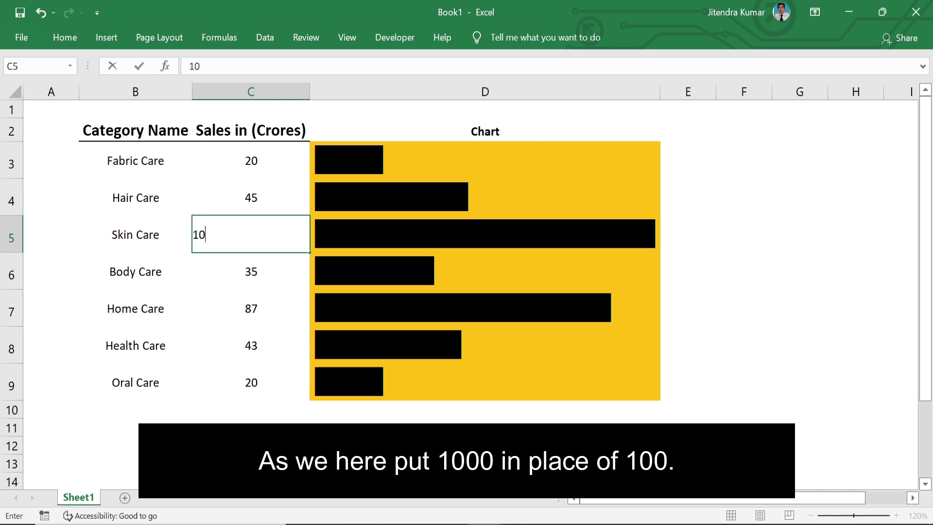
text(00)
key(Return)
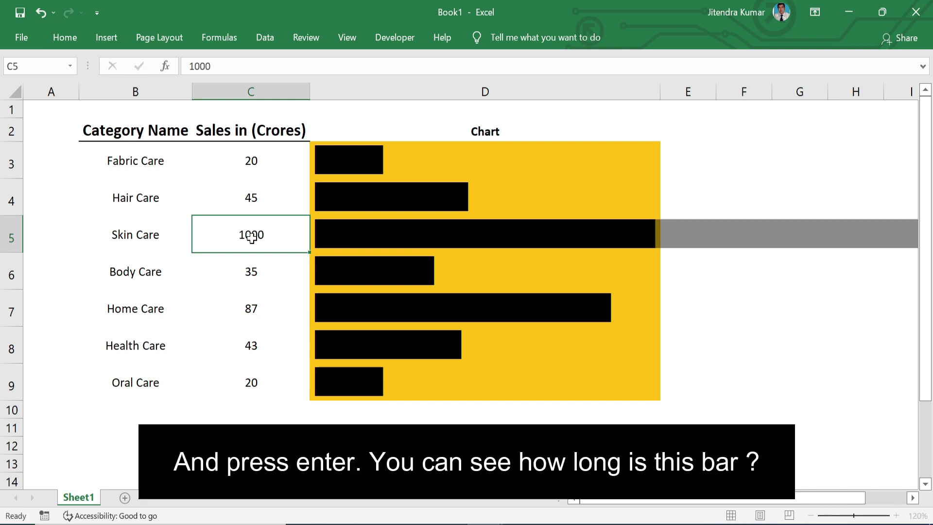
click(455, 228)
key(Right)
key(Right)
key(Right)
key(Right)
key(Right)
key(Right)
key(Right)
key(Right)
key(Right)
key(Right)
key(Right)
key(Right)
key(Right)
key(Right)
key(Right)
key(Right)
key(Right)
key(Right)
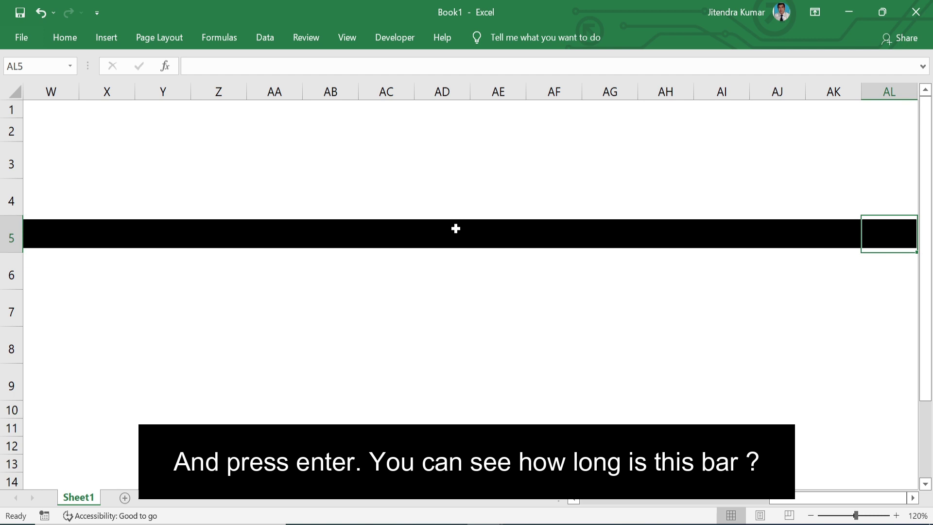
key(ctrl+Left)
key(ctrl+Left)
key(ctrl+Right)
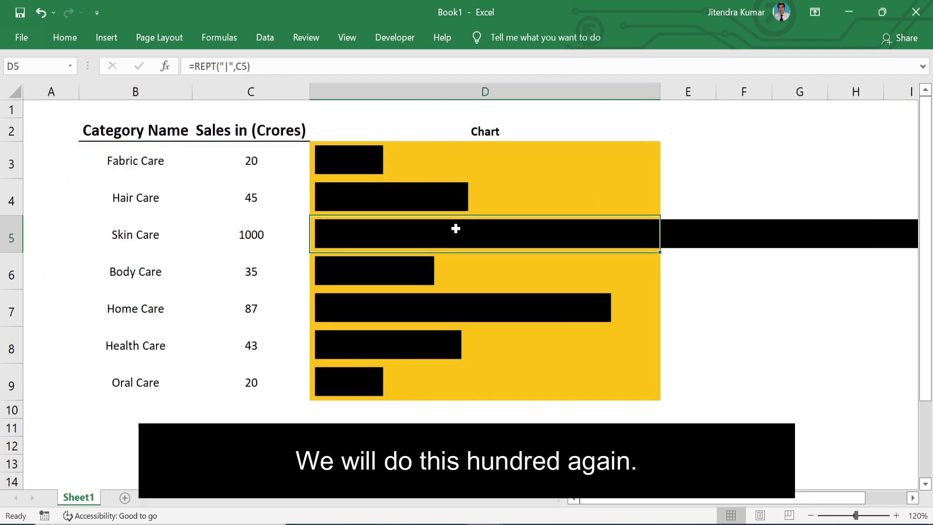
key(Left)
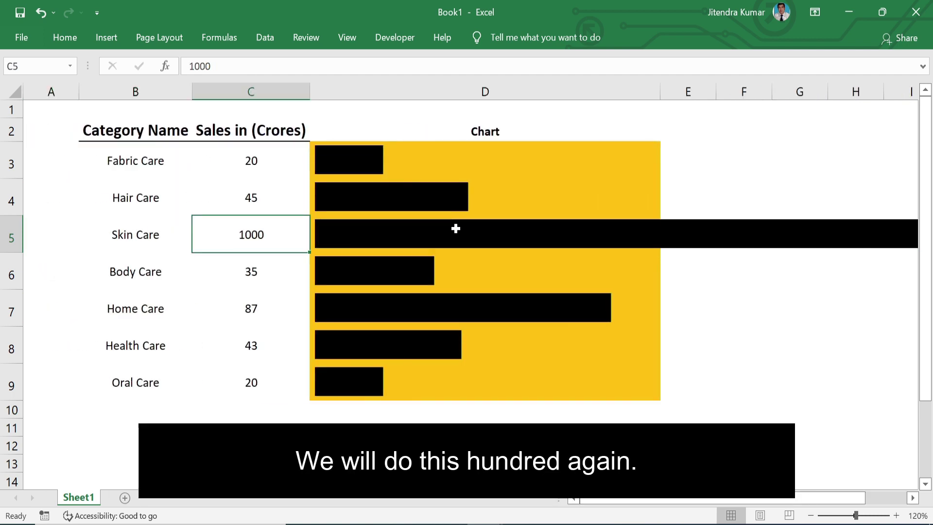
key(ctrl+z)
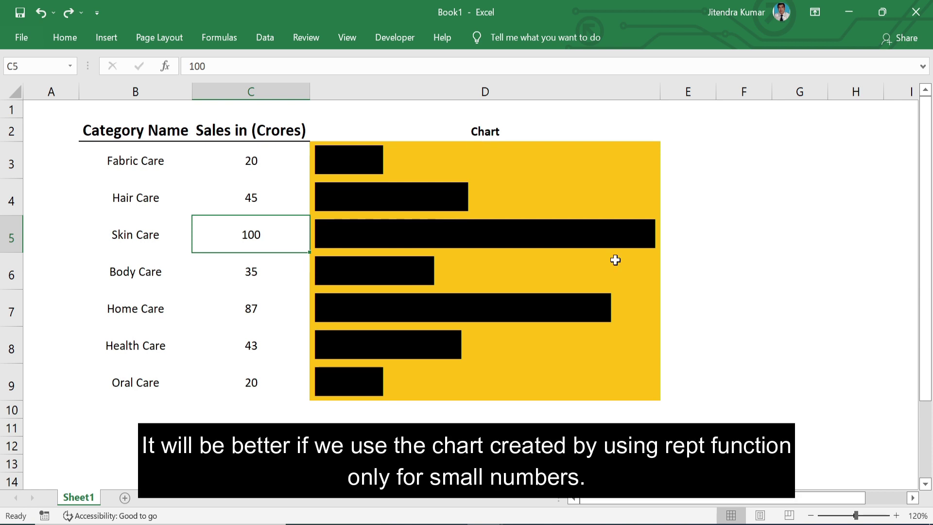